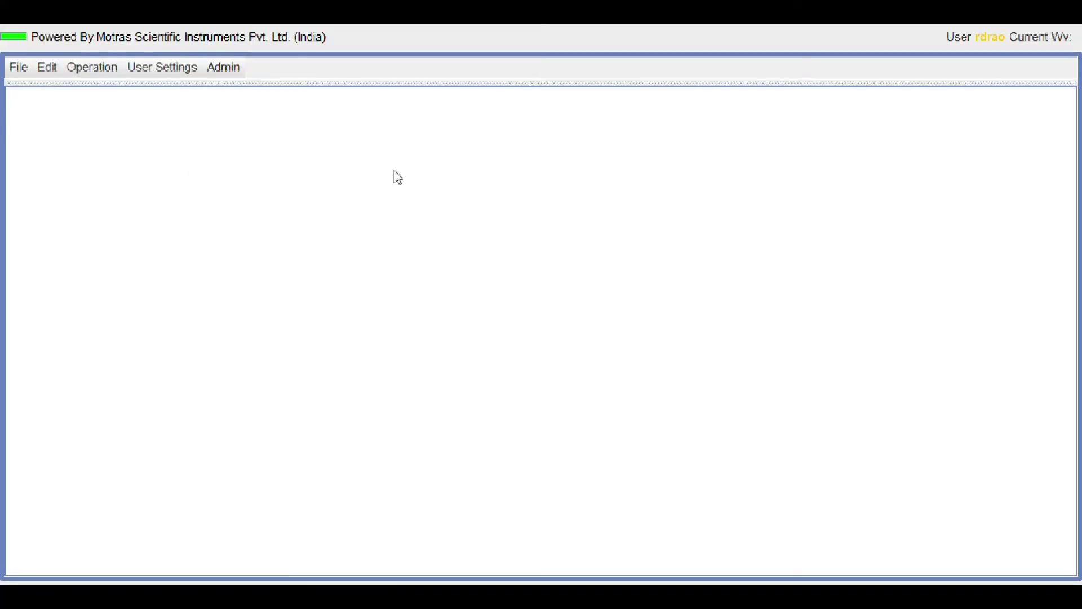
# Create a new blank analysis, Analysis5, then collapse and re-expand the element and reading panels
pyautogui.click(19, 73)
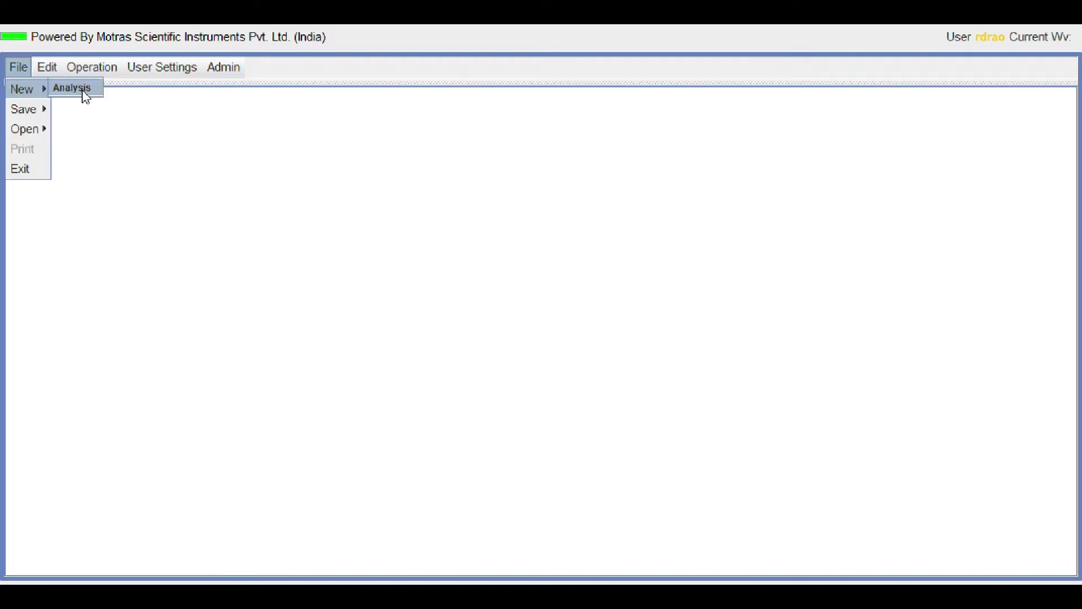
pyautogui.click(86, 90)
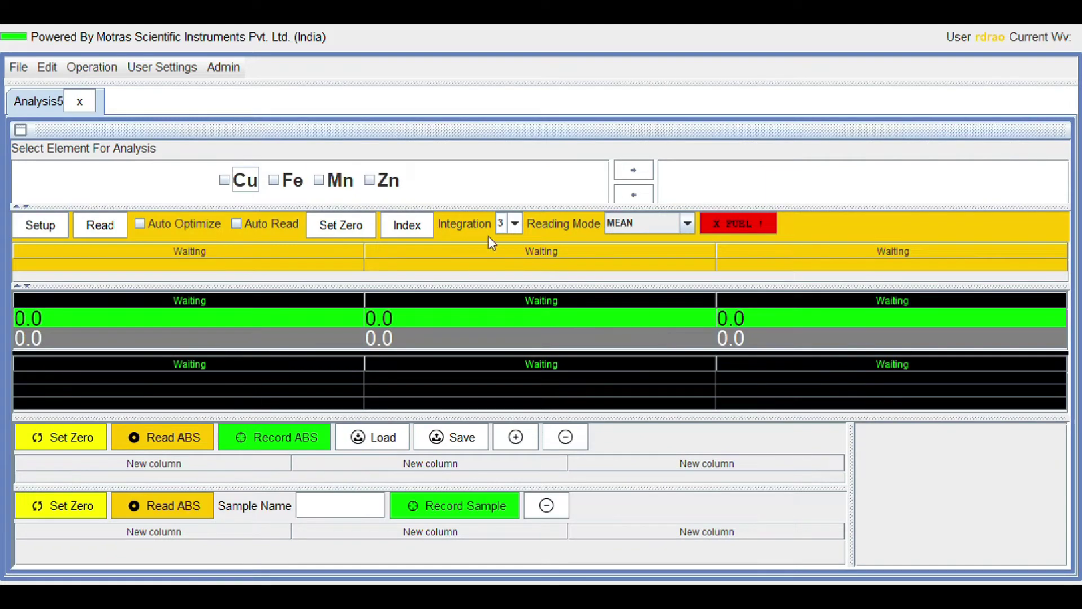
pyautogui.click(17, 207)
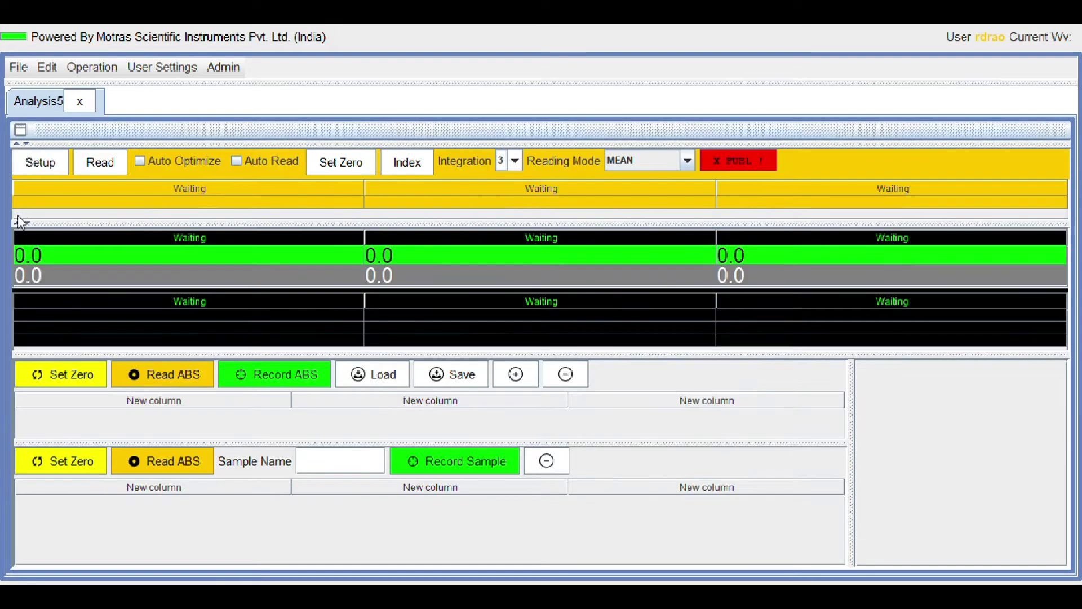
pyautogui.click(17, 224)
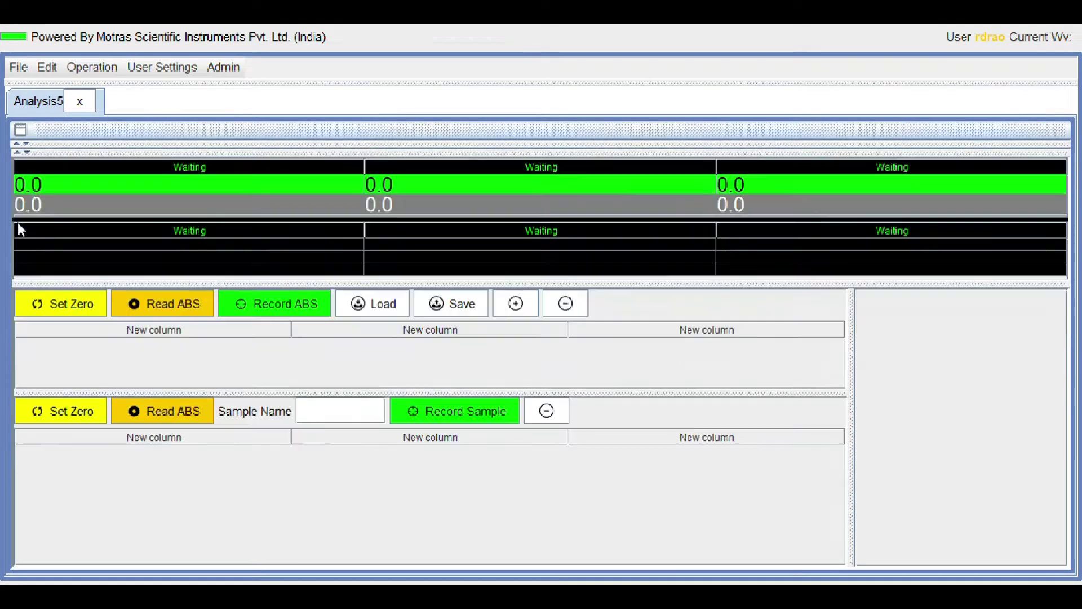
pyautogui.click(25, 152)
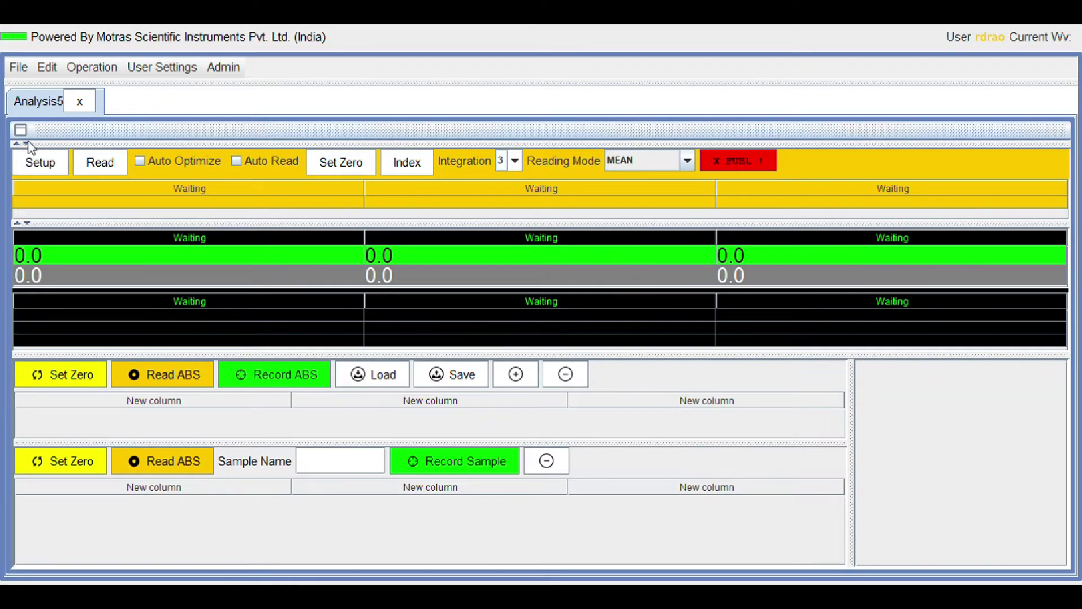
pyautogui.click(26, 146)
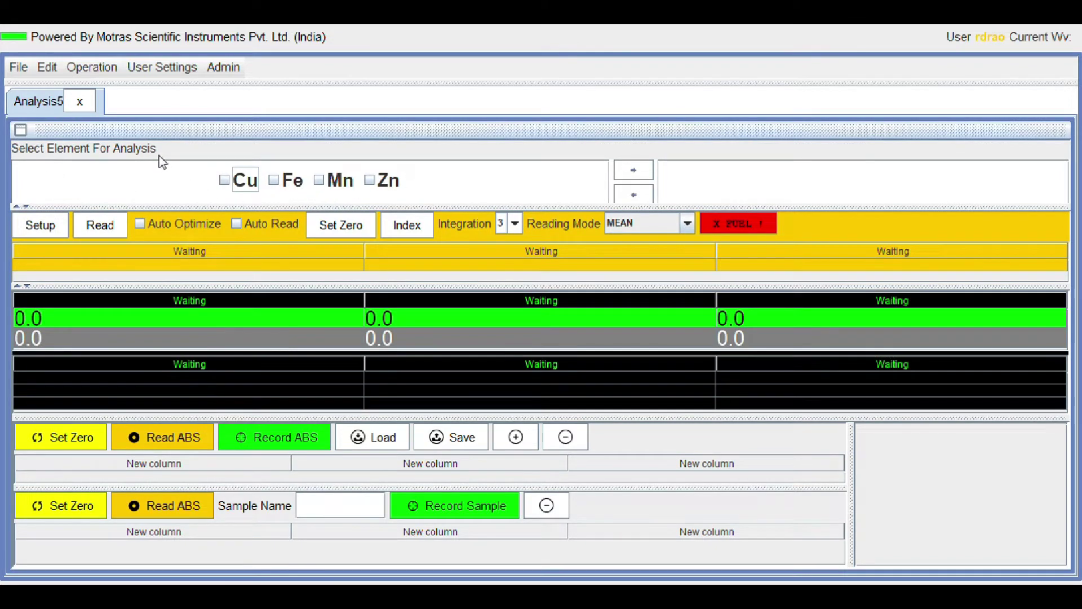
# Assign the Cu,Fe,Mn,Zn lamp to lamp 1 in the lamp setup table, then close it
pyautogui.click(92, 67)
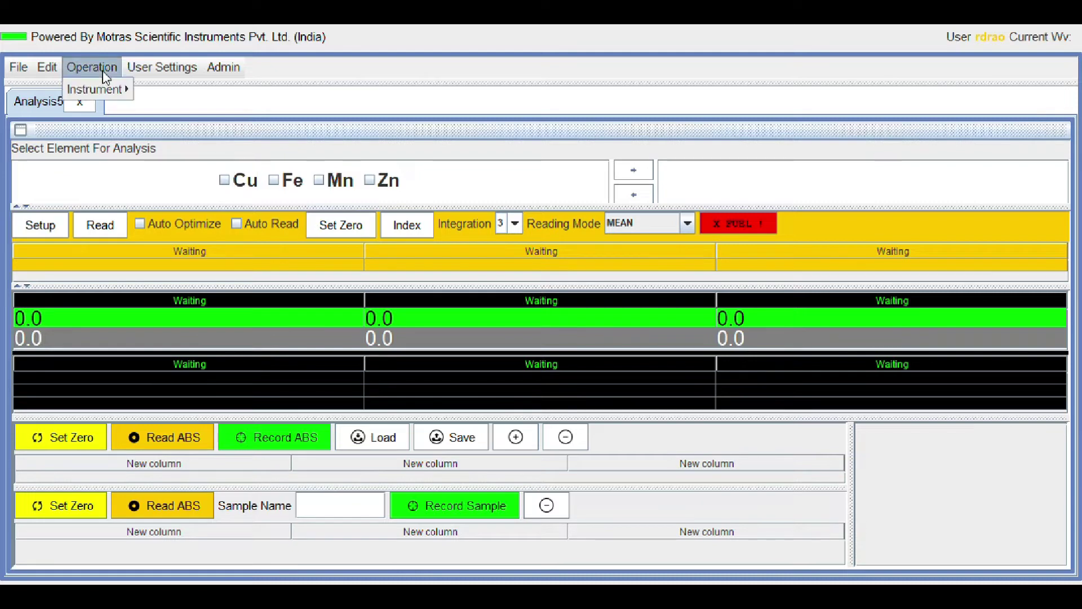
pyautogui.moveTo(95, 89)
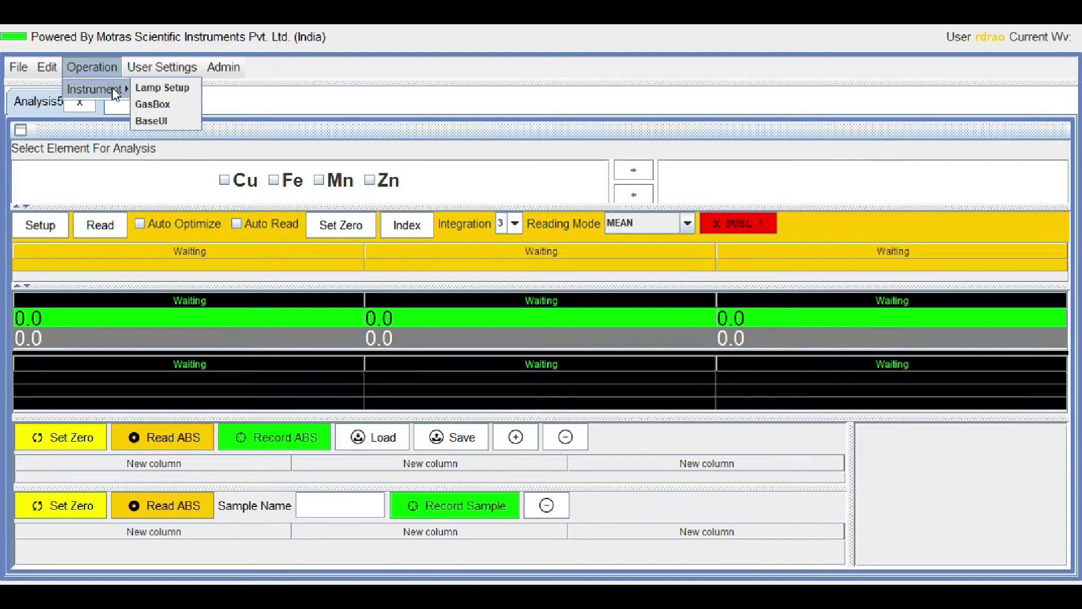
pyautogui.click(152, 90)
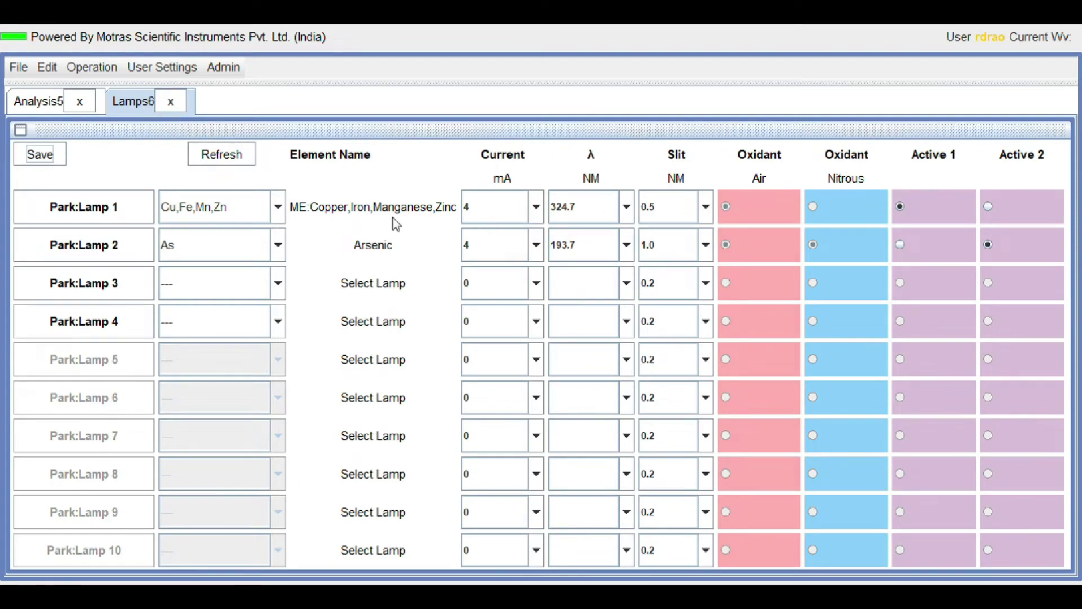
pyautogui.click(247, 216)
pyautogui.click(215, 355)
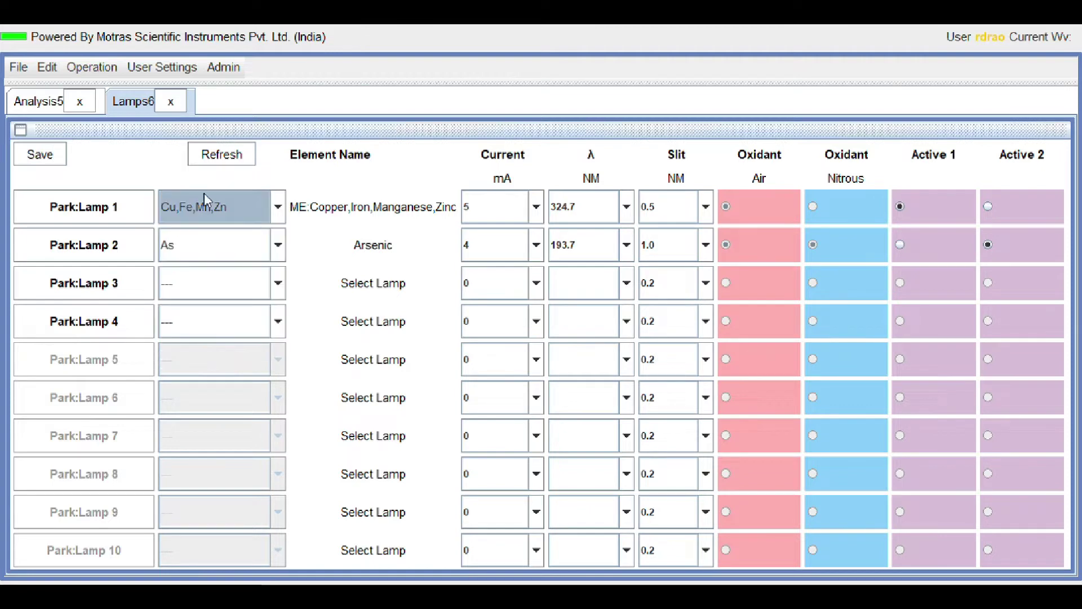
pyautogui.click(167, 116)
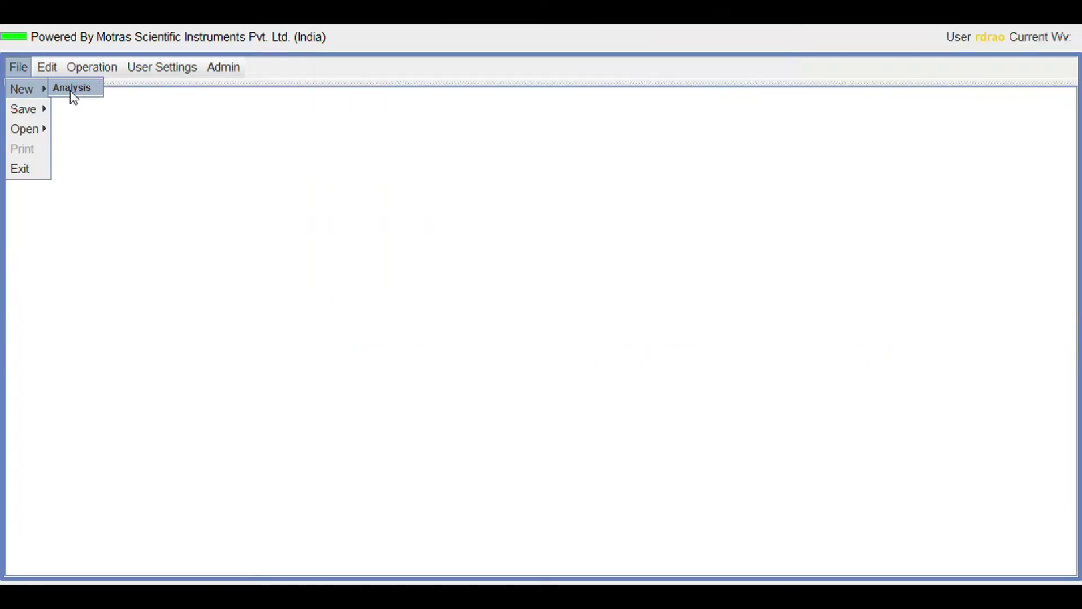
# Start a new analysis with Cu, Fe, Mn and Zn, run Setup, and take a first reading
pyautogui.click(73, 95)
pyautogui.click(246, 182)
pyautogui.click(290, 180)
pyautogui.click(341, 181)
pyautogui.click(390, 181)
pyautogui.click(634, 170)
pyautogui.click(48, 225)
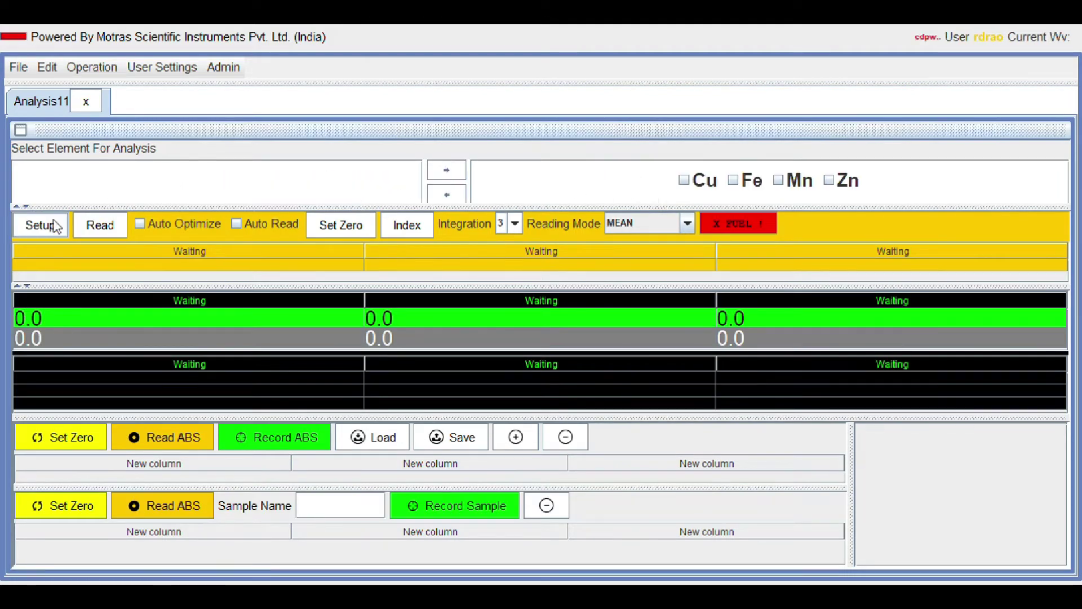
pyautogui.click(102, 228)
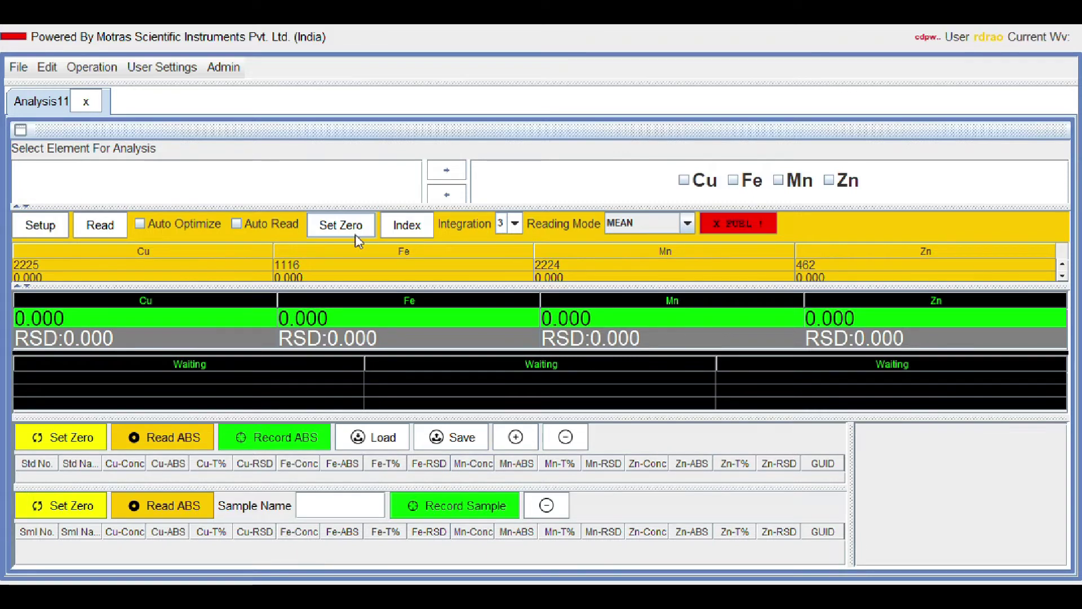
# Zero the instrument on the blank, then collapse the element and reading settings panels
pyautogui.click(357, 237)
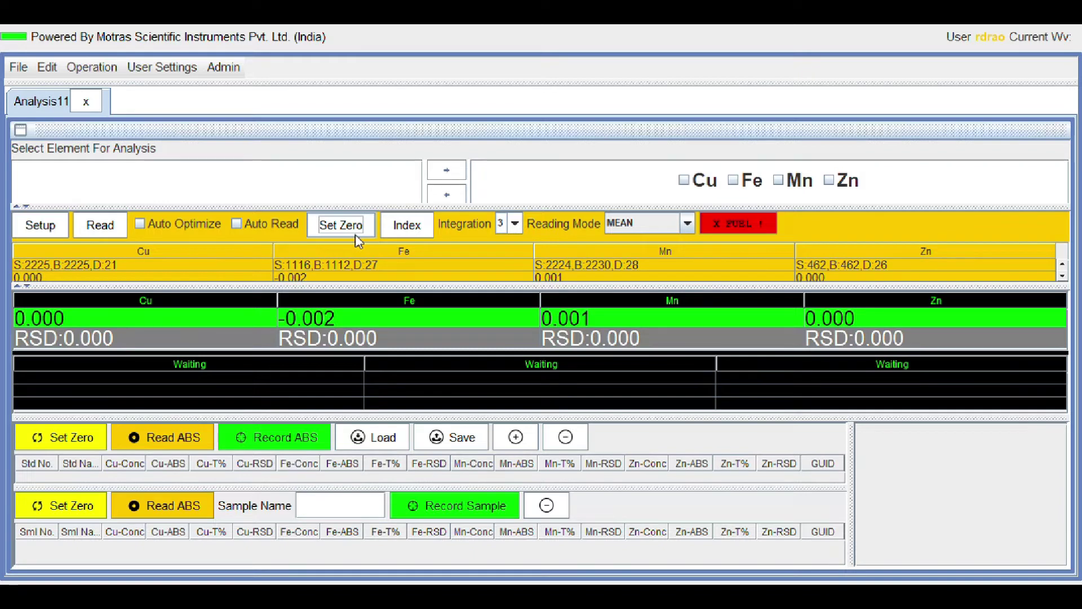
pyautogui.click(17, 208)
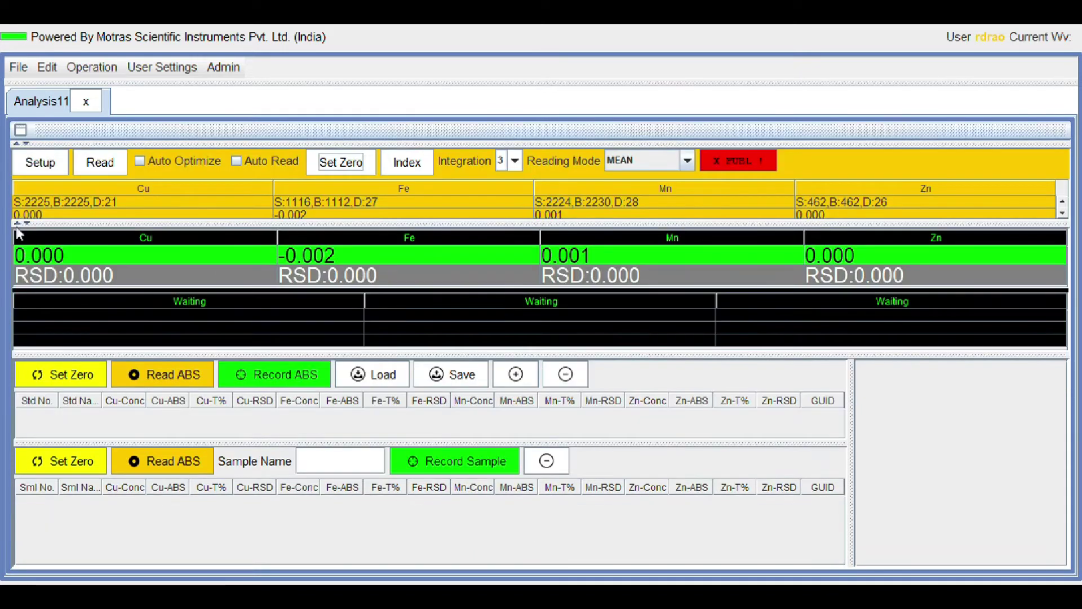
pyautogui.click(16, 223)
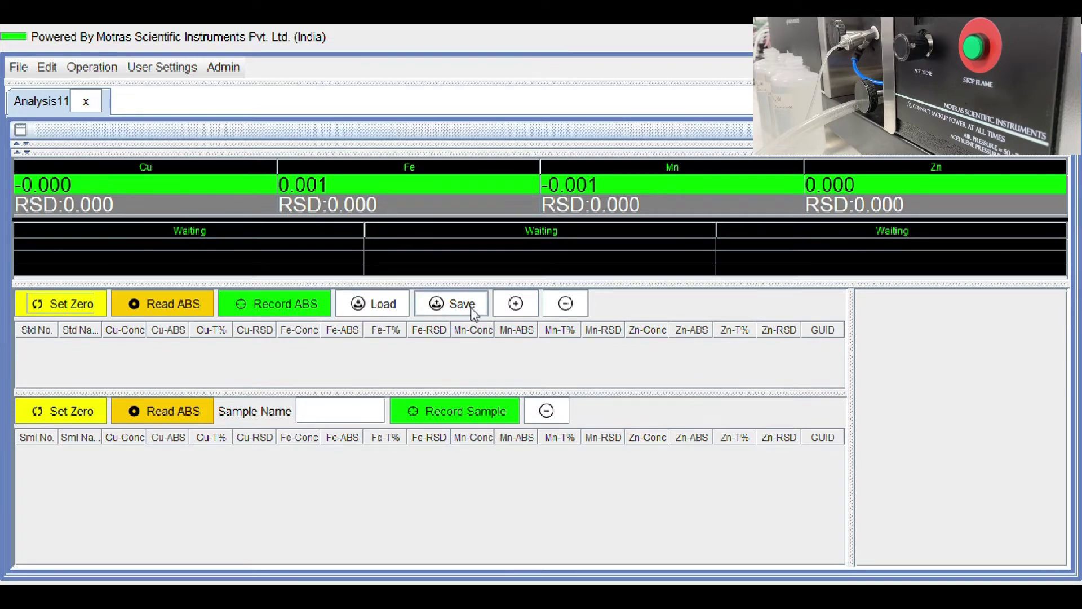
# Load the saved BLANK and std1–std3 standards, then read the blank's absorbance
pyautogui.click(514, 307)
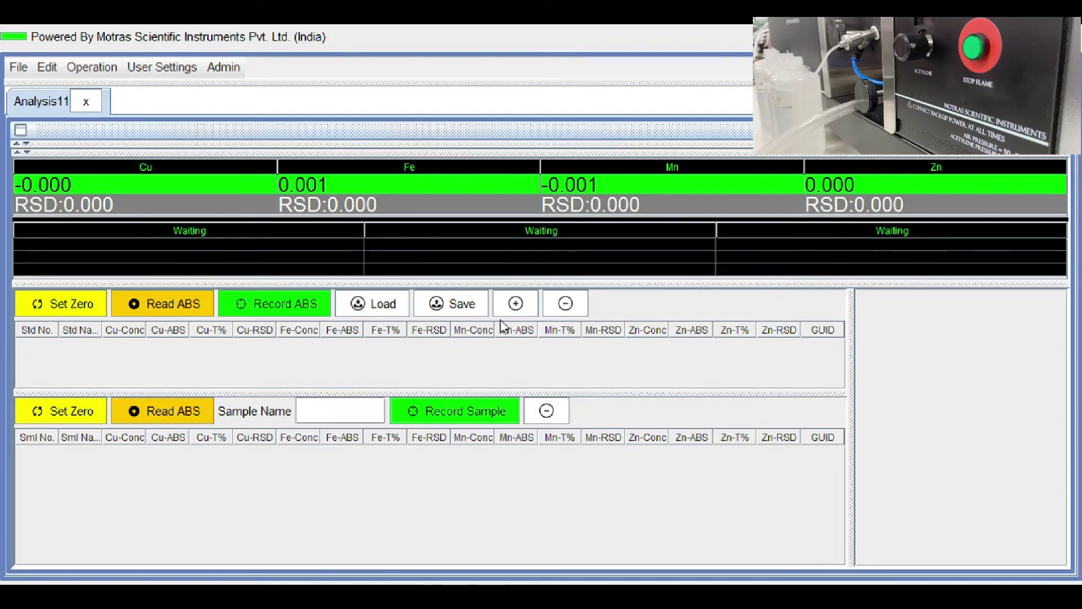
pyautogui.click(401, 311)
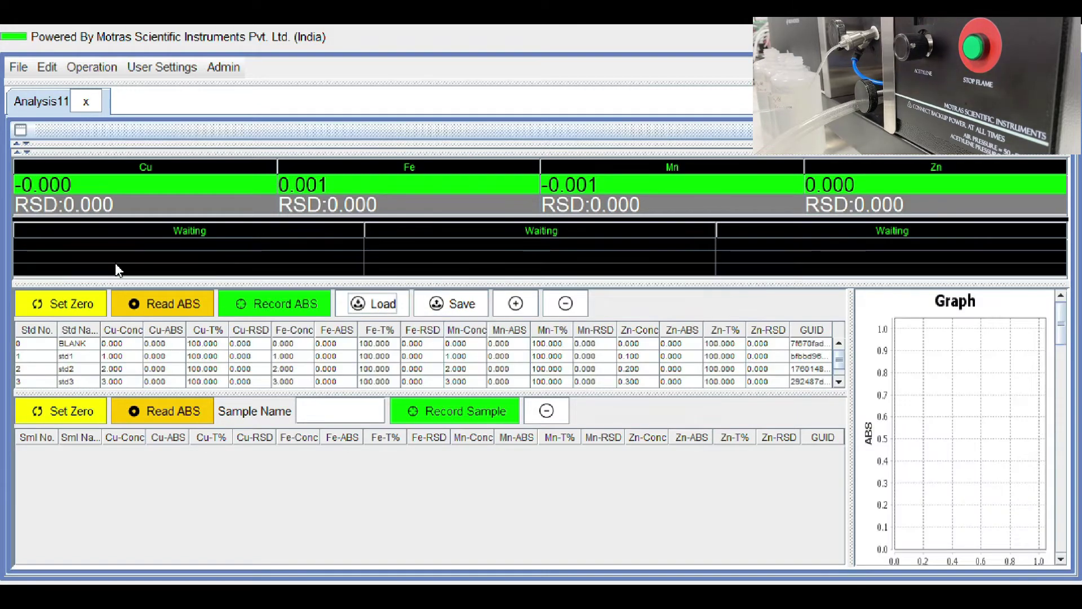
pyautogui.click(199, 307)
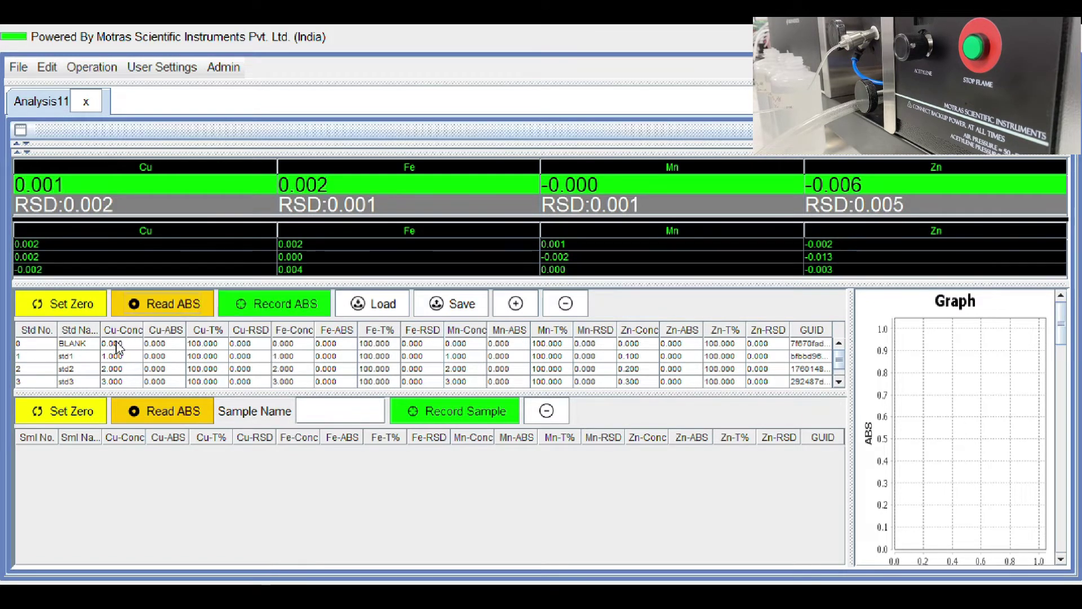
# Store the blank absorbances in the BLANK row, then select the std1 row
pyautogui.click(117, 344)
pyautogui.click(285, 303)
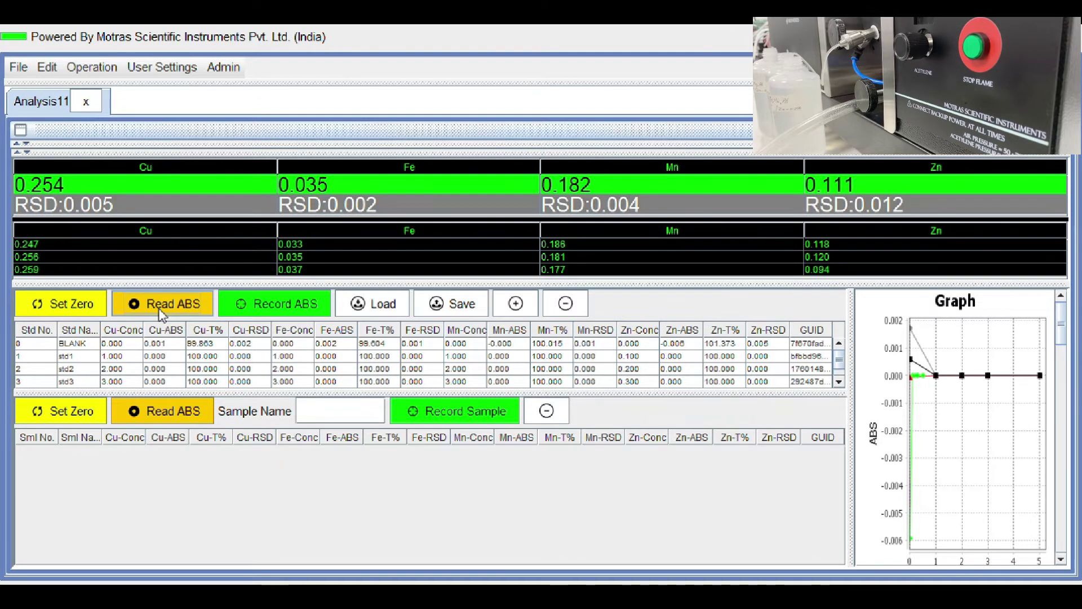
pyautogui.click(104, 360)
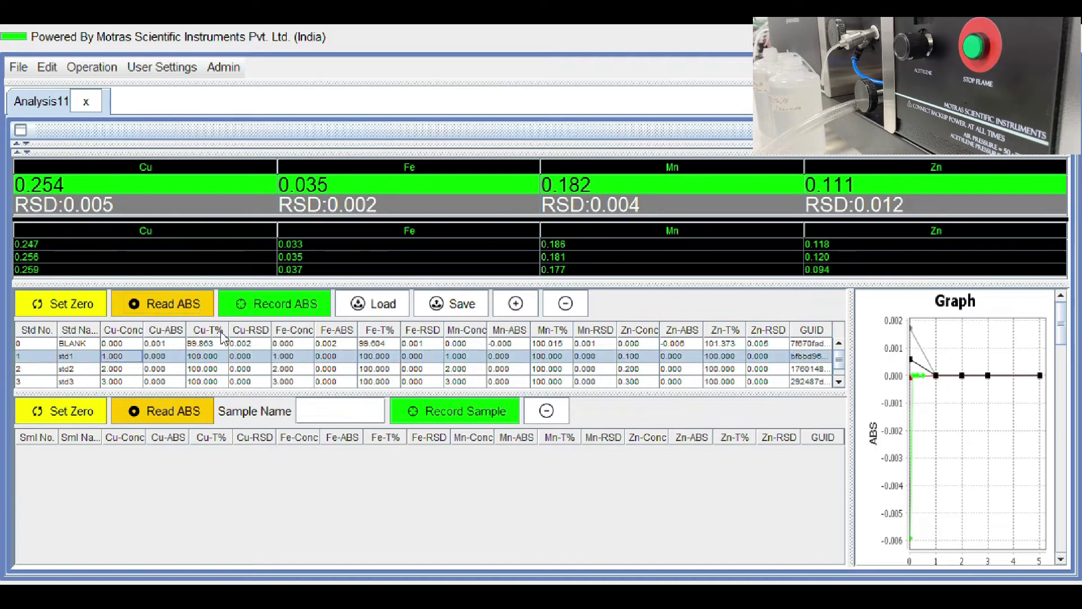
# Store the std1 readings in its row, read std2, and select the std2 row
pyautogui.click(293, 304)
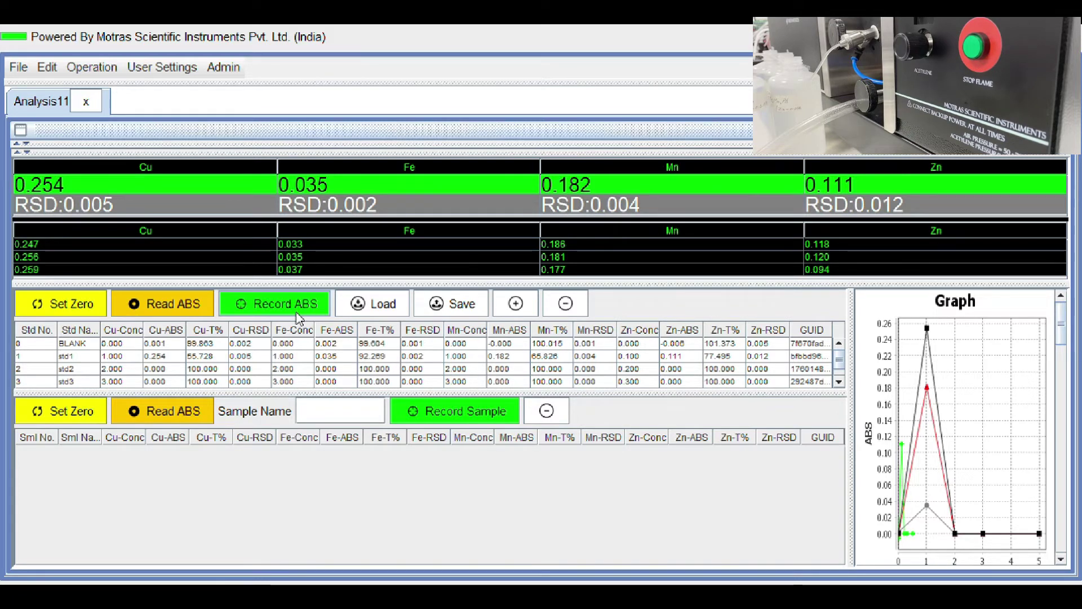
pyautogui.click(296, 312)
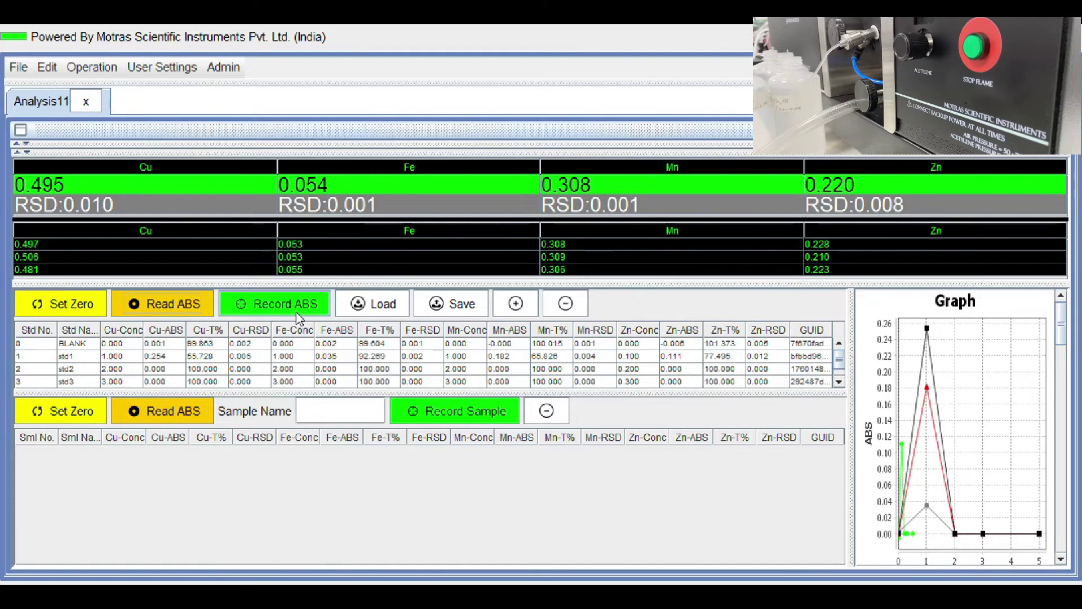
pyautogui.click(177, 365)
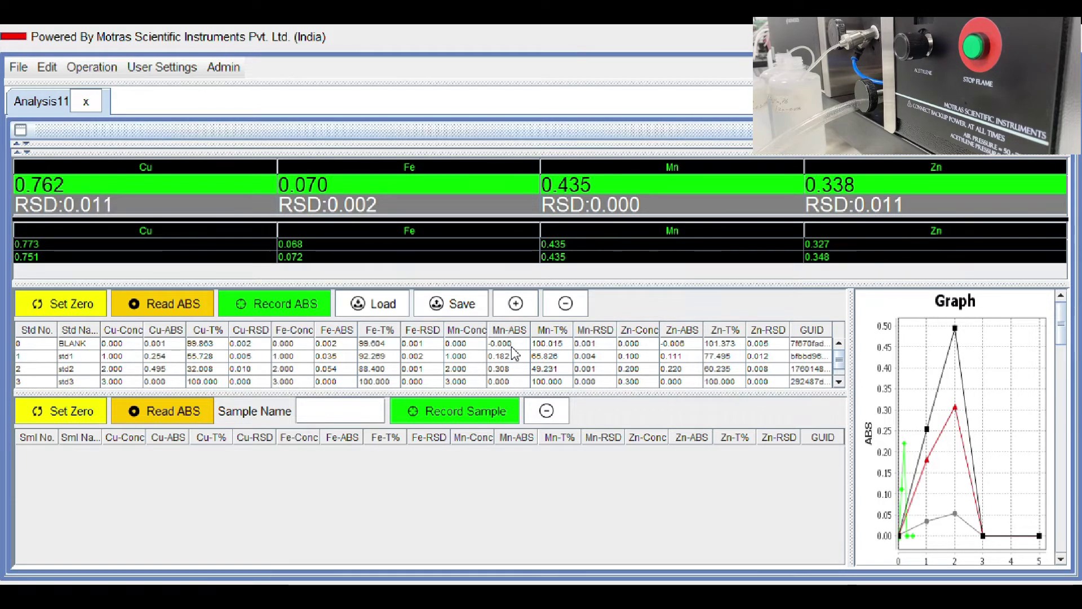
# Record std3 in its row, then add std4 (Cu 1.400, Fe 0.101, Mn 0.666, Zn 0.578)
pyautogui.click(106, 382)
pyautogui.click(262, 315)
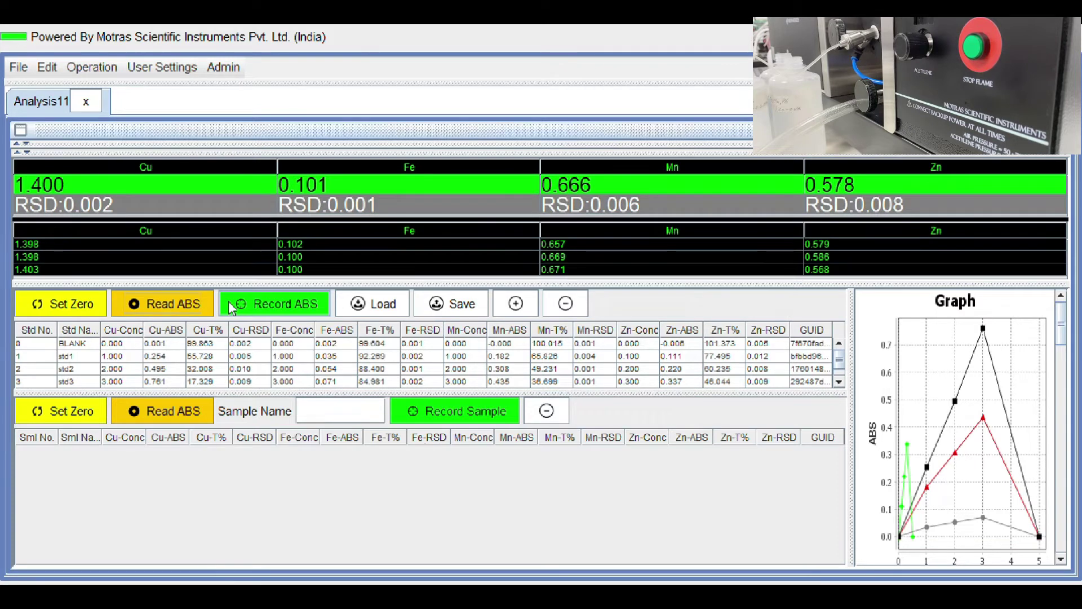
pyautogui.click(231, 307)
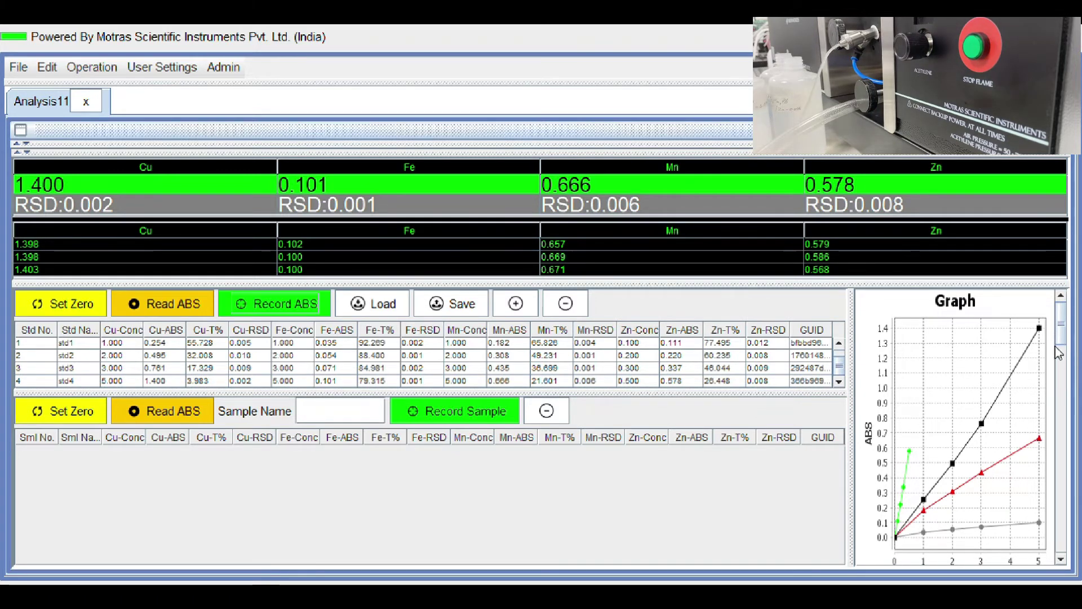
# Scroll the graph panel and read the blank's absorbance for the sample run
pyautogui.moveTo(1062, 326); pyautogui.dragTo(920, 274)
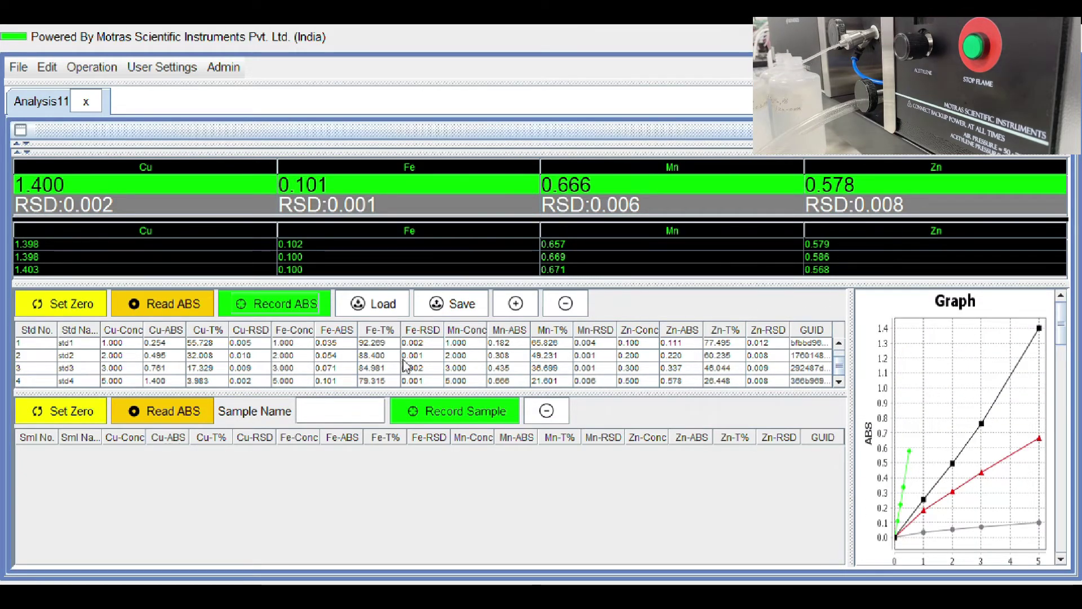
pyautogui.click(161, 410)
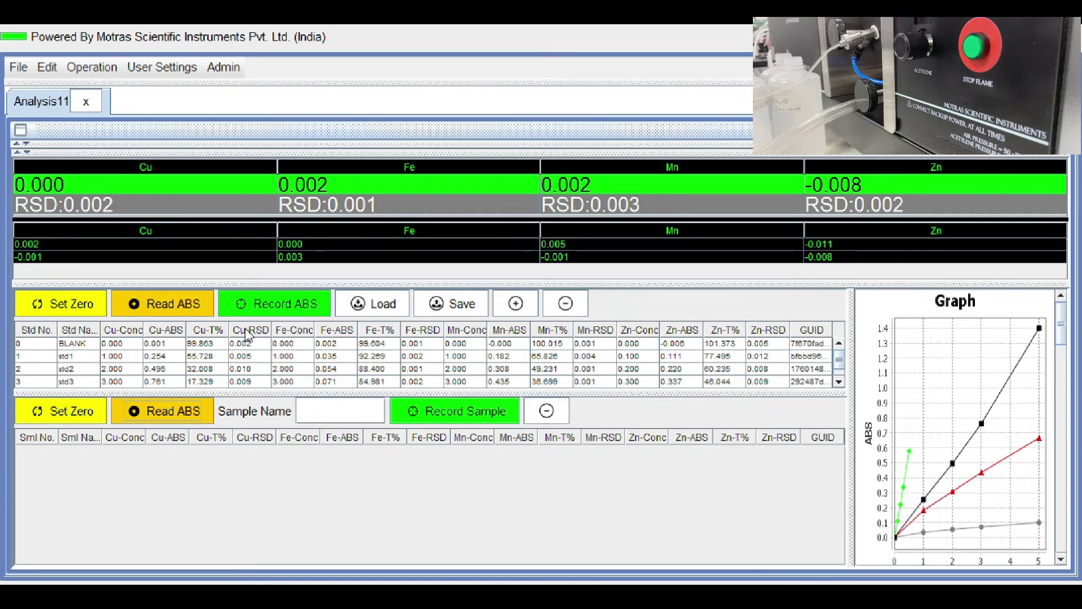
# Record the blank as sample 0, then read the std1 solution's absorbance
pyautogui.click(448, 416)
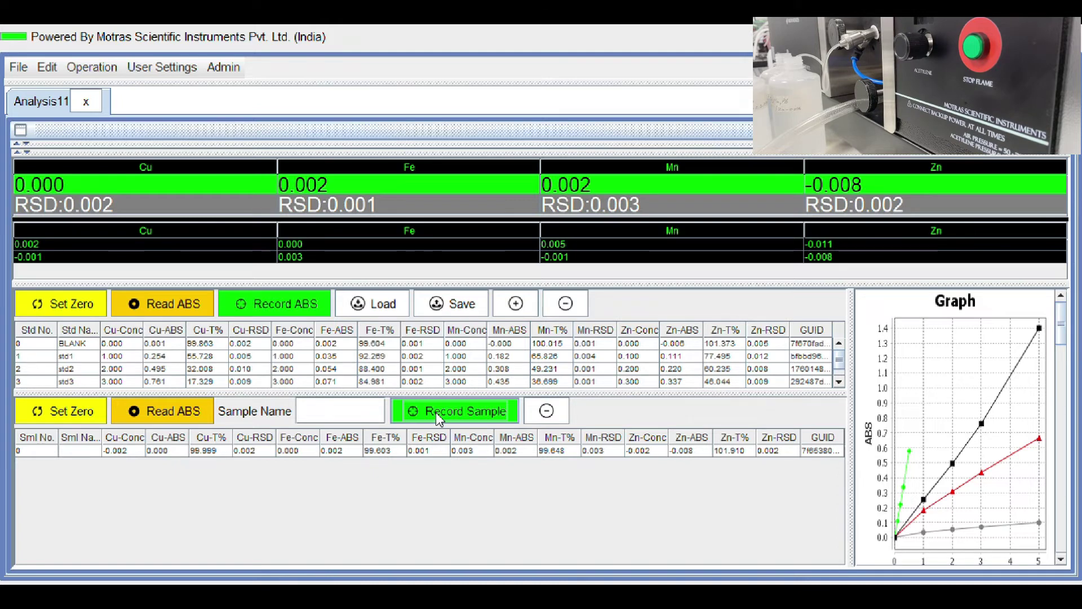
pyautogui.click(182, 414)
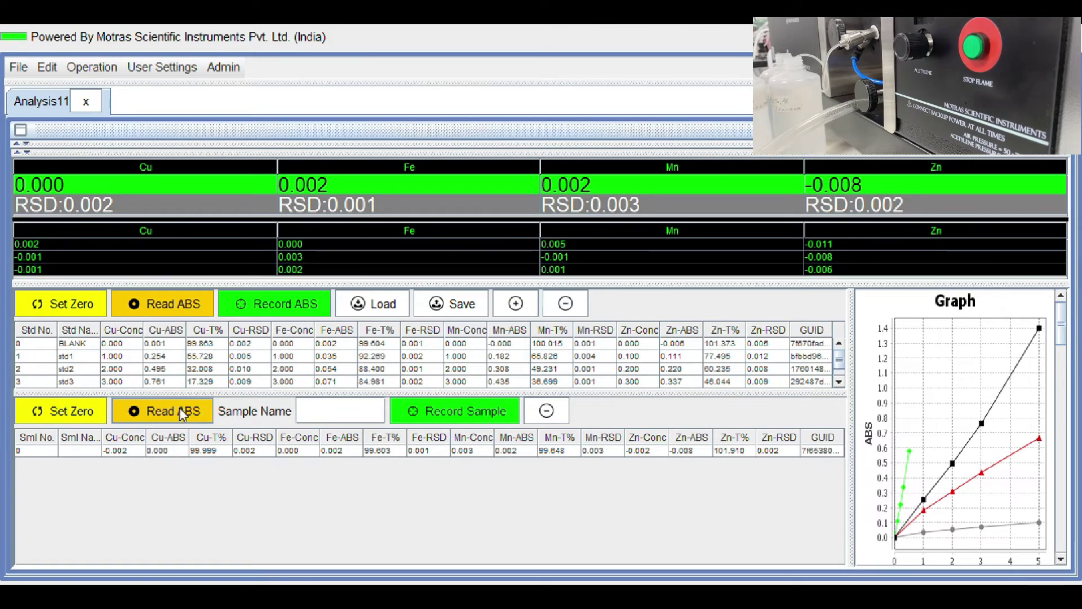
pyautogui.click(183, 414)
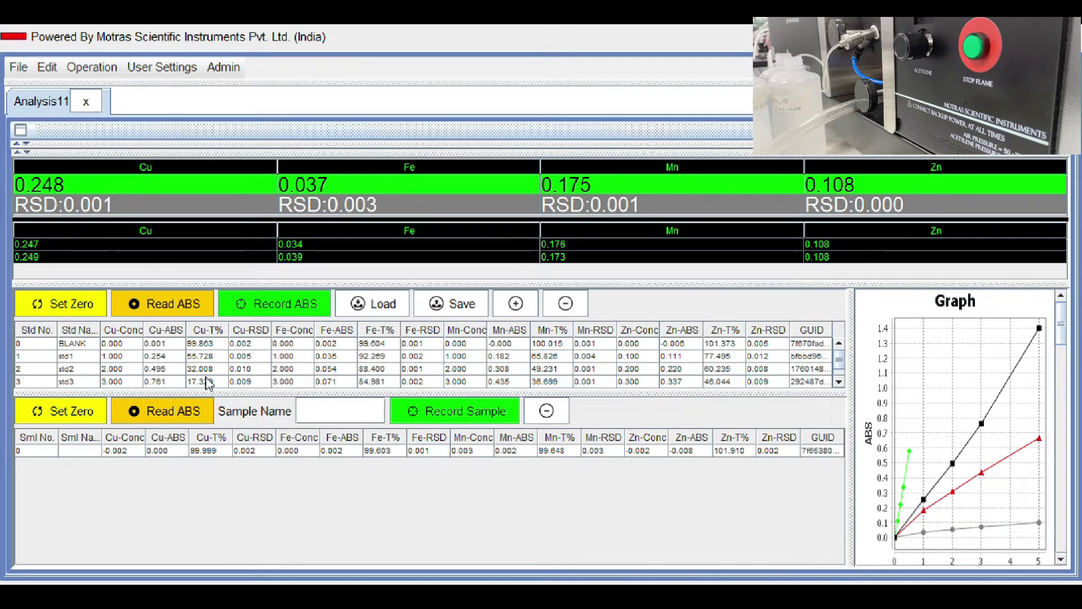
# Record the std1 and std2 readings as samples 1 and 2 (Cu 1.982, Fe 1.840, Mn 1.939, Zn 0.203)
pyautogui.click(410, 420)
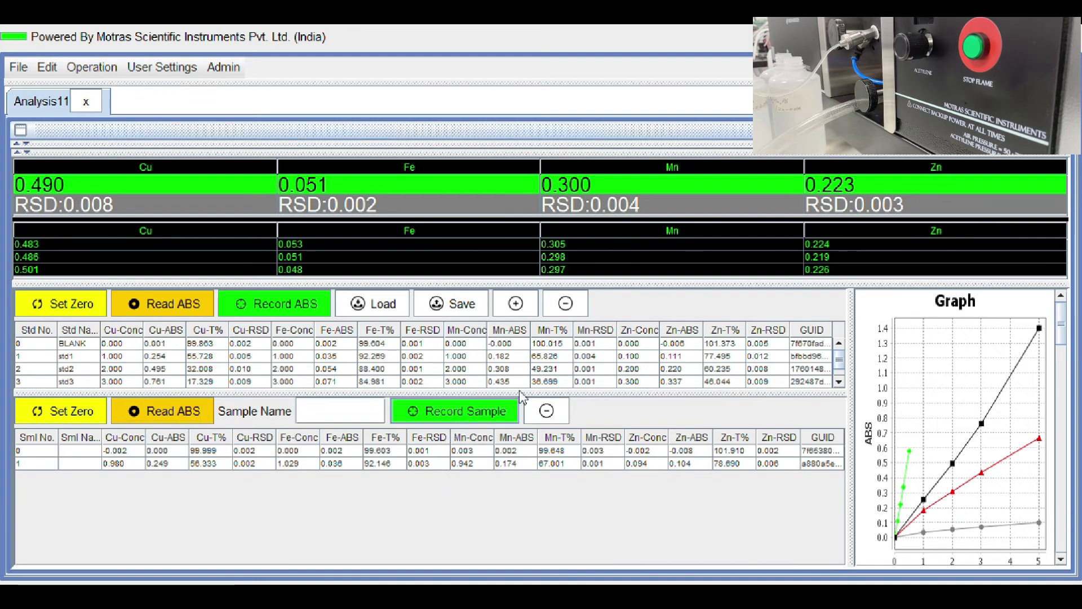
pyautogui.click(473, 411)
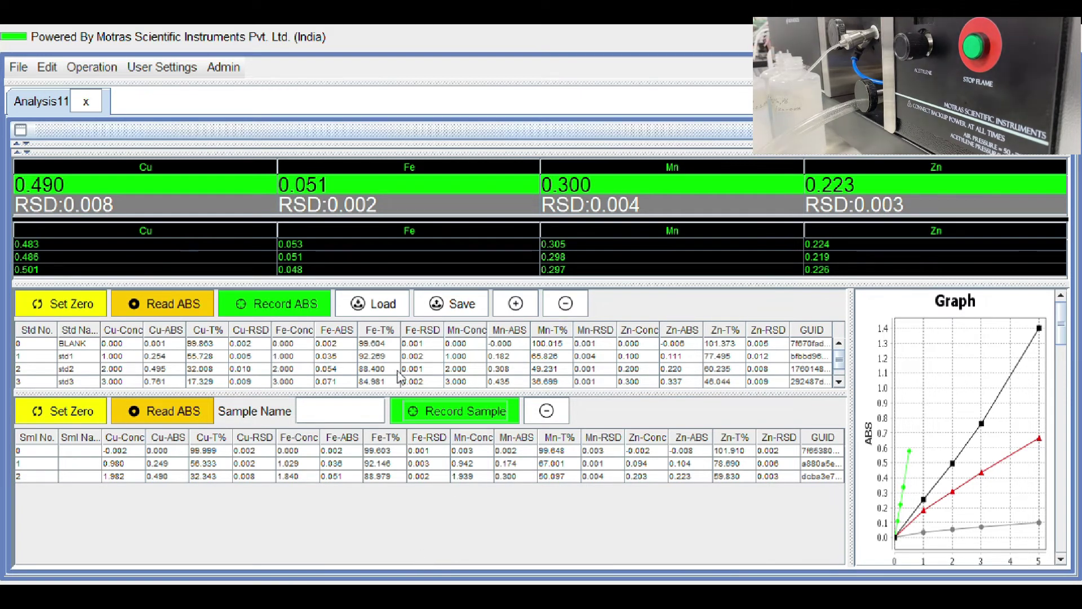
pyautogui.click(179, 417)
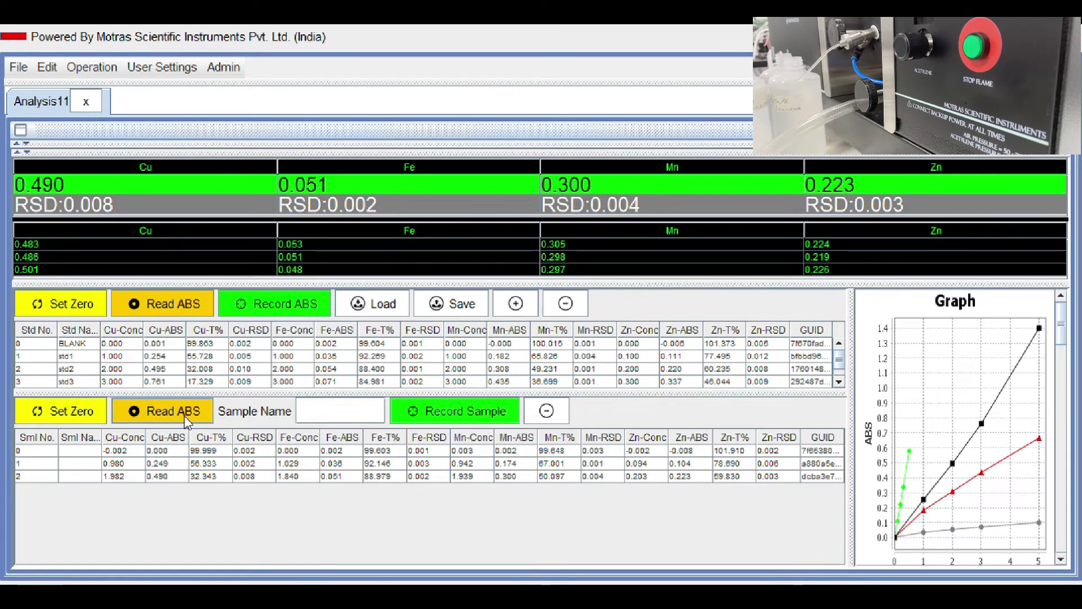
# Read the std3 absorbance and record it as sample 3 (Cu 3.057, Fe 2.902, Mn 2.946, Zn 0.288)
pyautogui.click(187, 423)
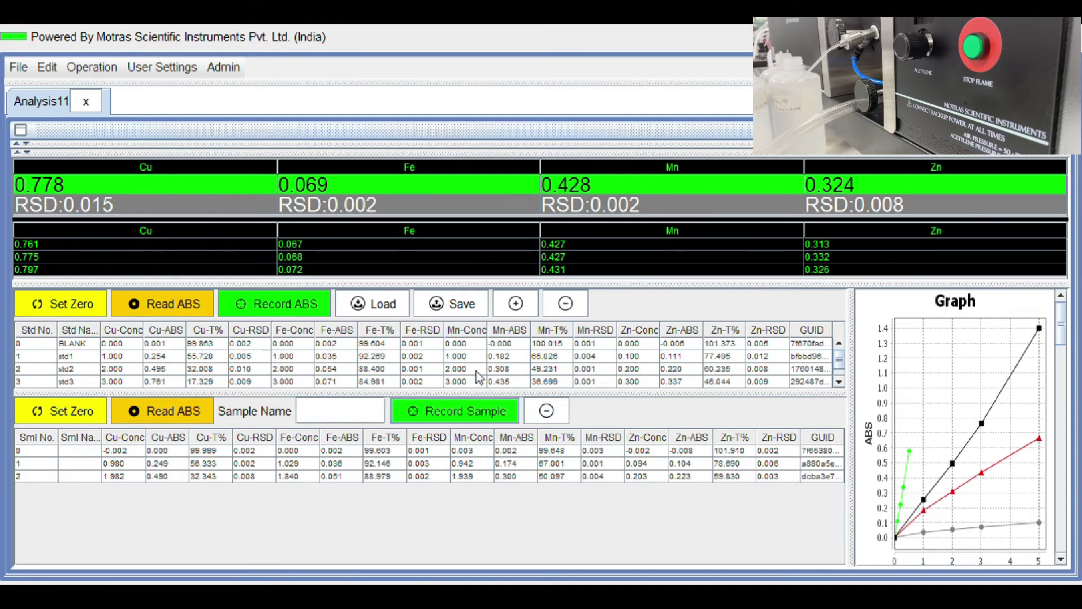
pyautogui.click(458, 411)
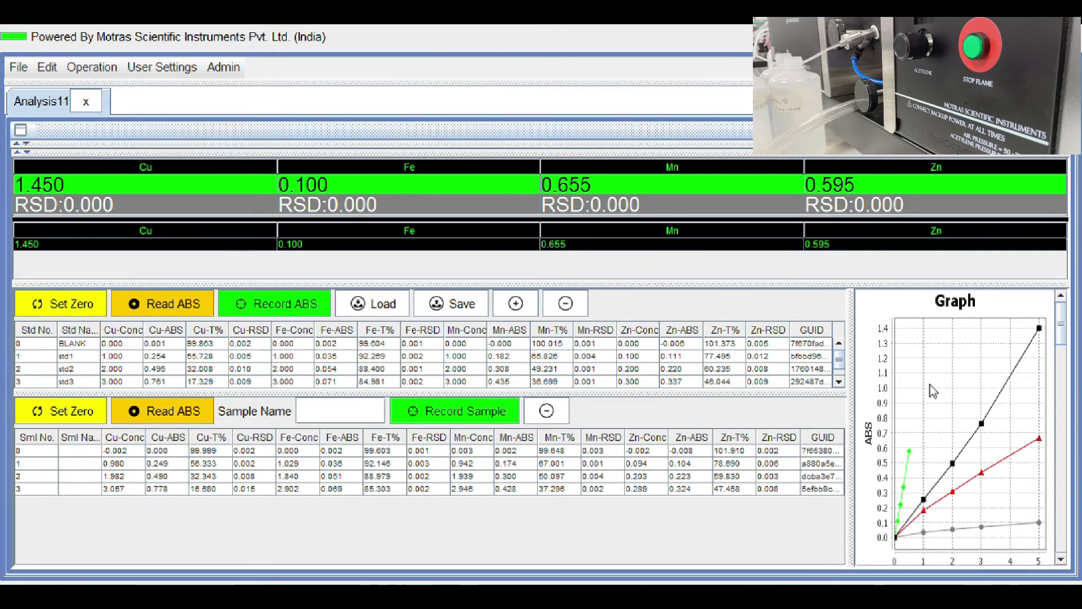
pyautogui.scroll(-1, 752, 366)
pyautogui.scroll(1, 751, 385)
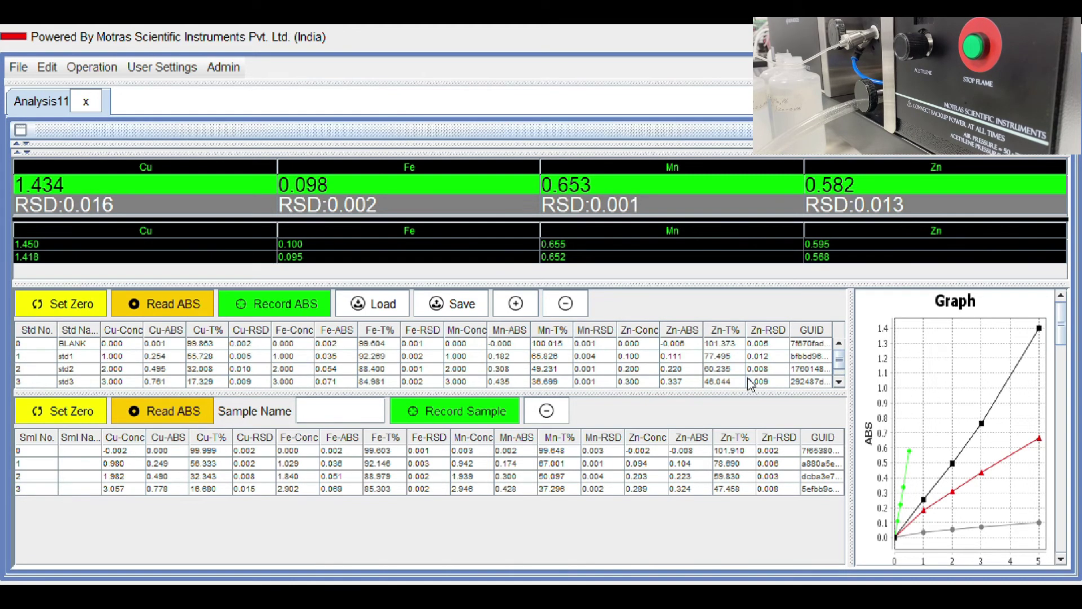